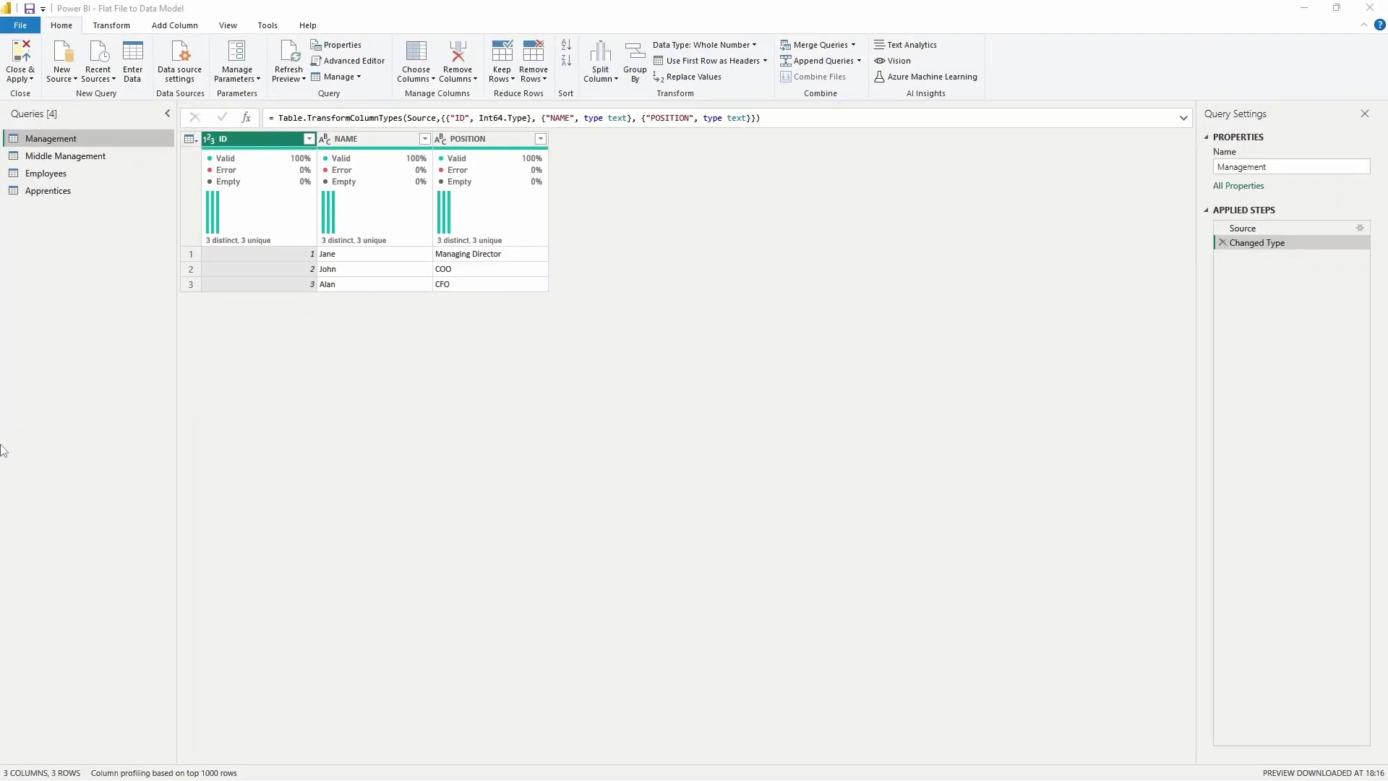
# Append the Management and Middle Management tables as a new query.
pyautogui.click(125, 156)
pyautogui.click(123, 177)
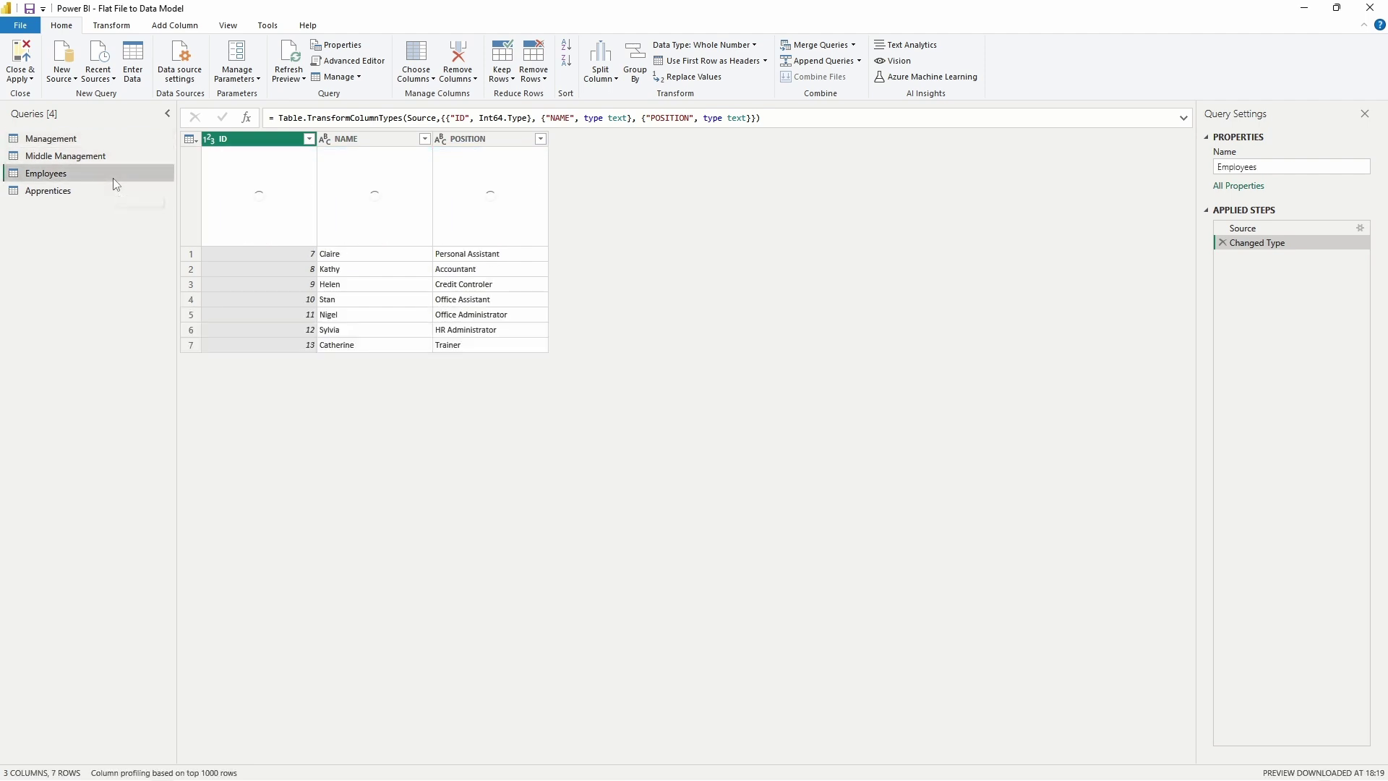
pyautogui.click(105, 137)
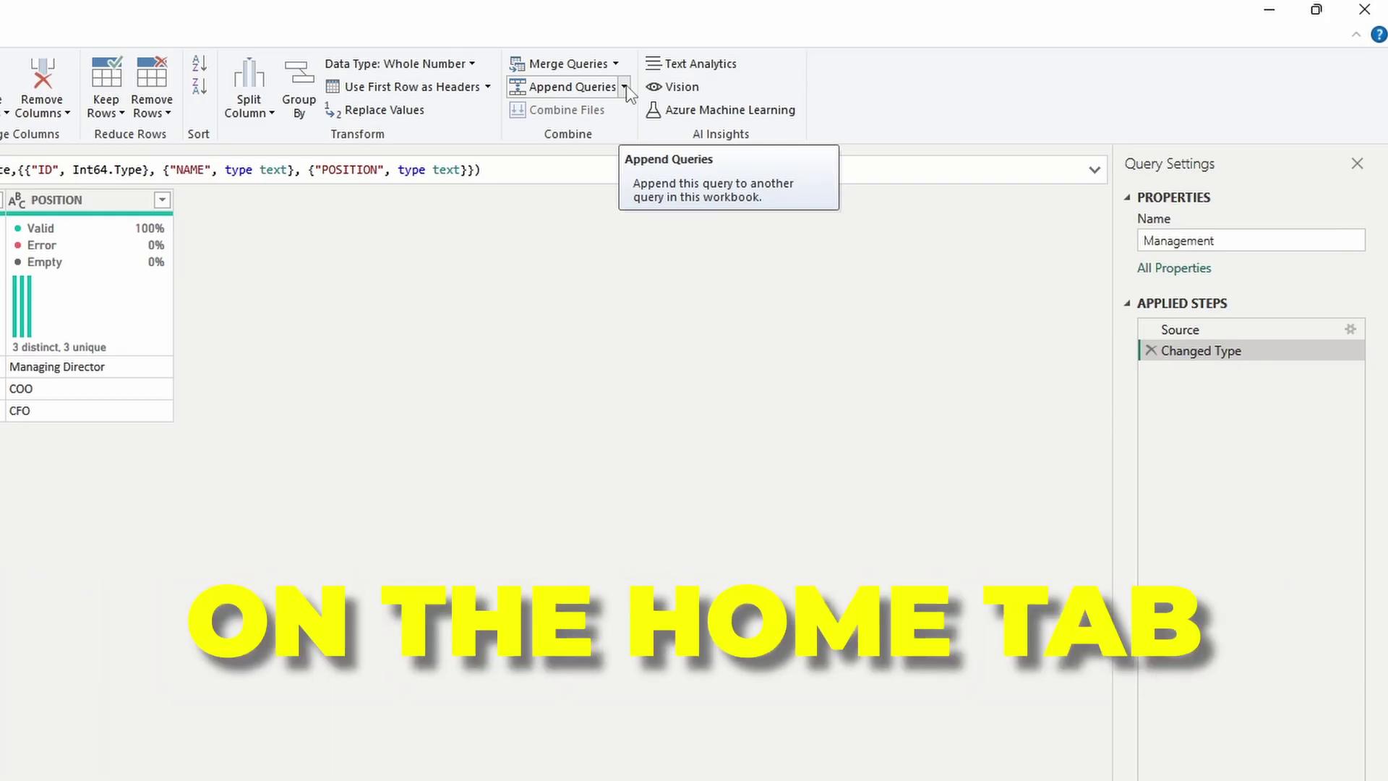
pyautogui.click(625, 88)
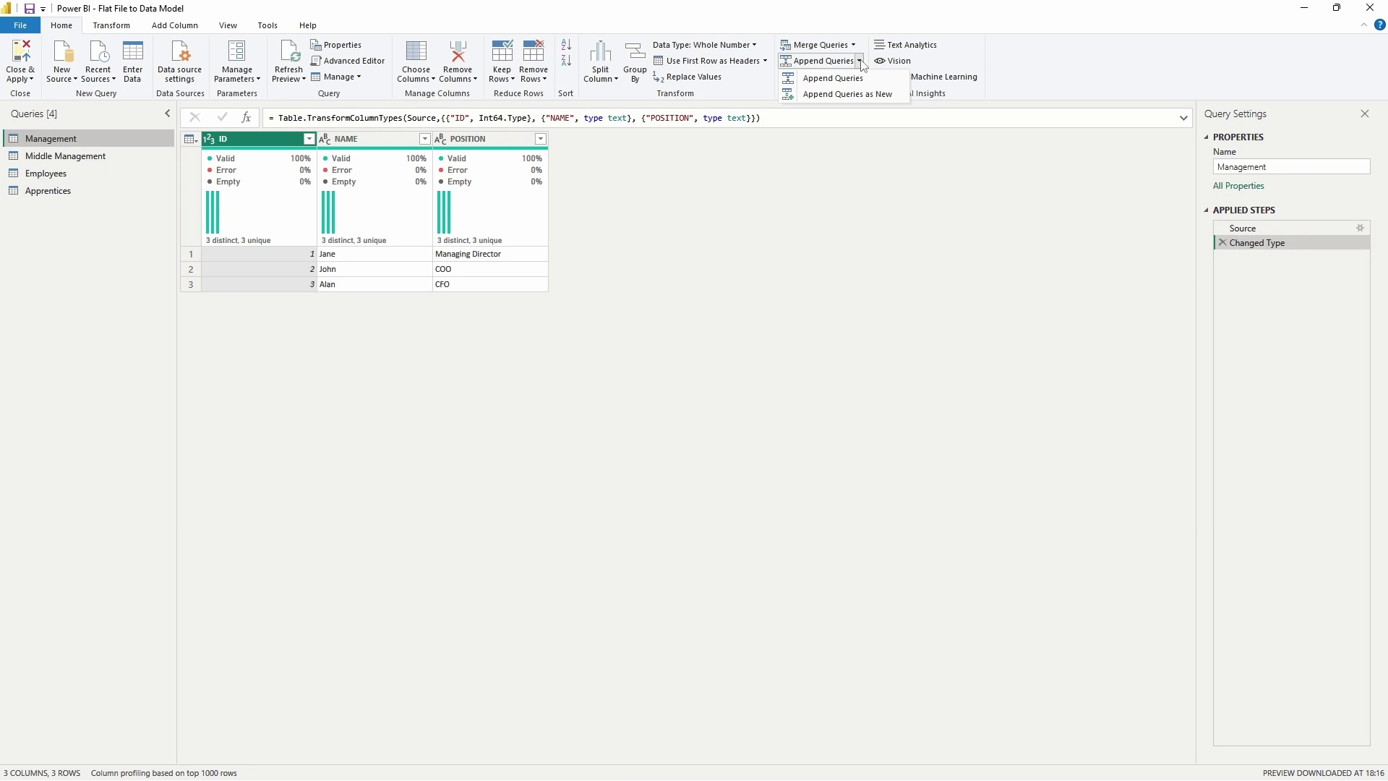
pyautogui.click(887, 100)
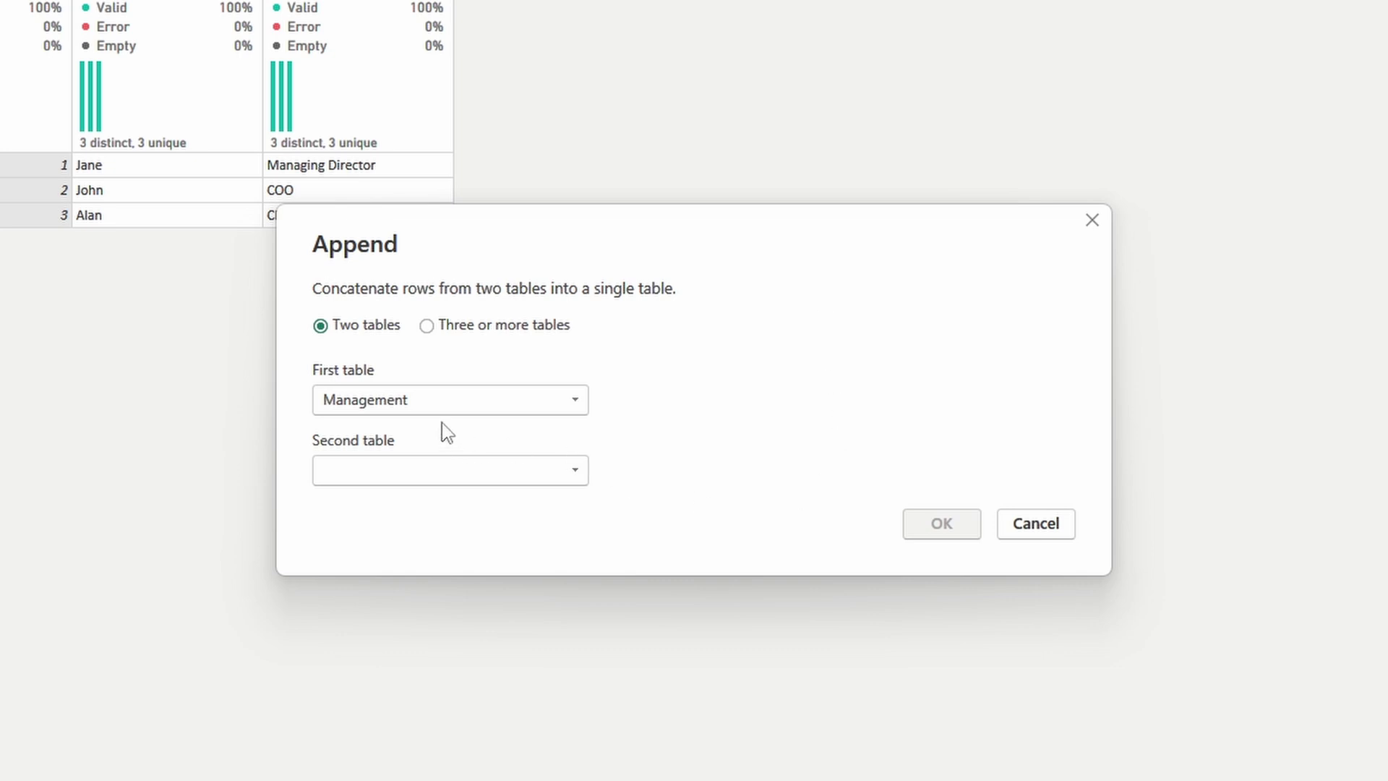
pyautogui.click(556, 479)
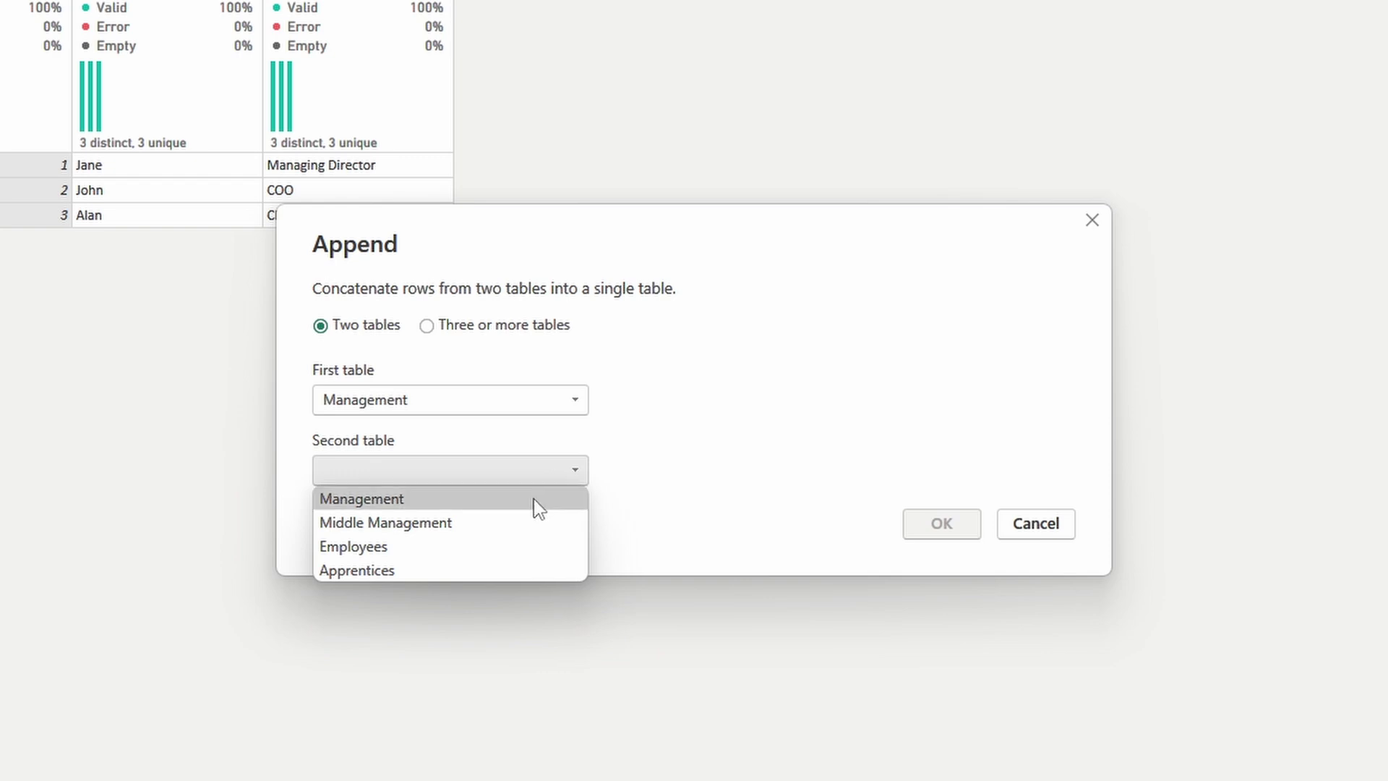
pyautogui.click(532, 524)
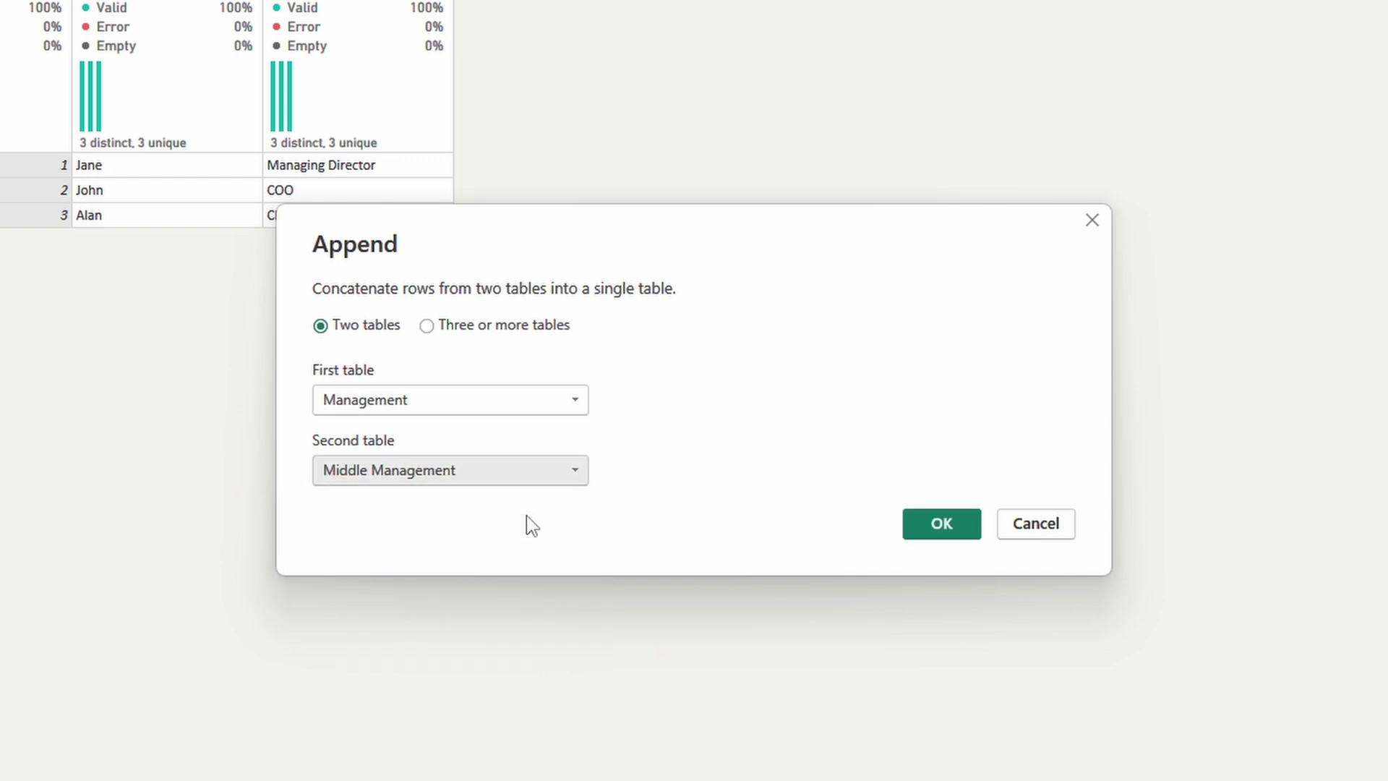
pyautogui.click(933, 513)
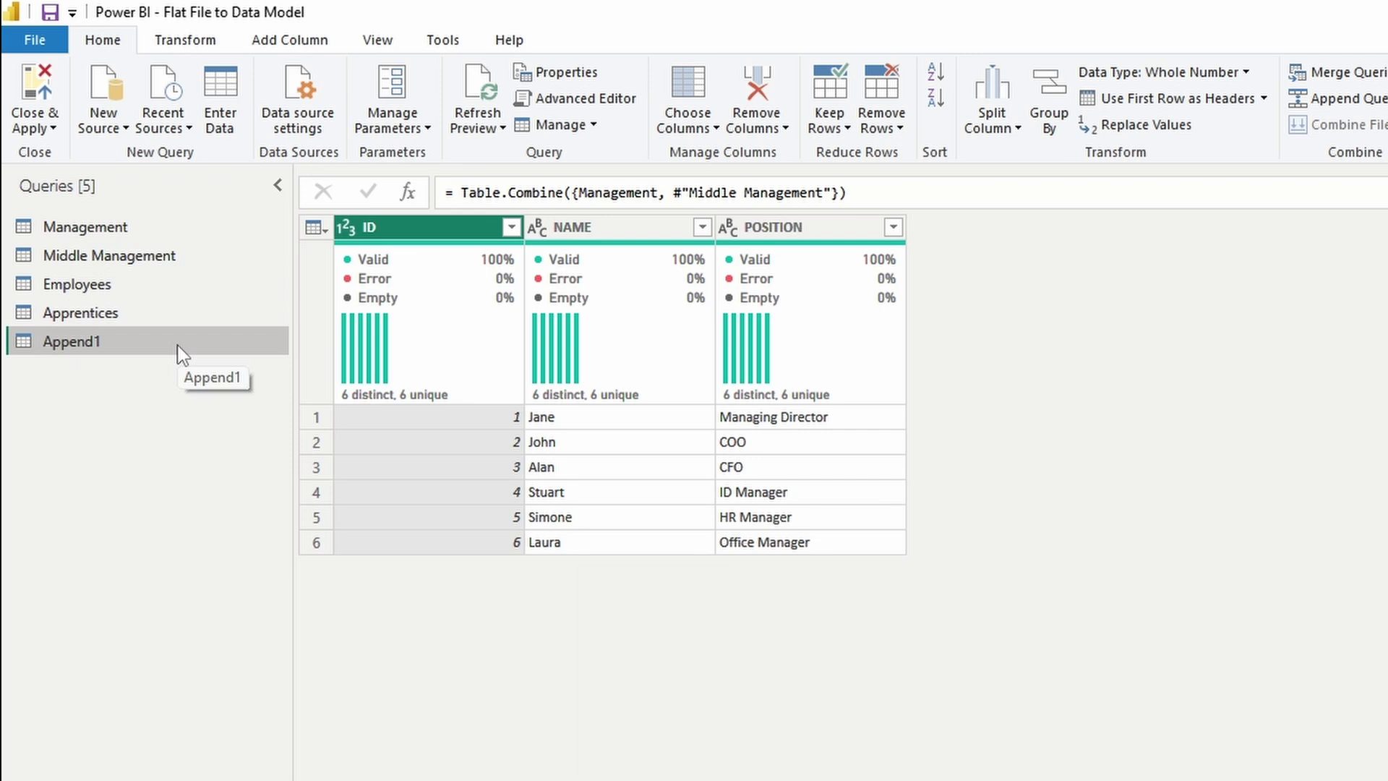
# Append Management, Middle Management and Employees as a new query using the three-or-more-tables option.
pyautogui.click(176, 227)
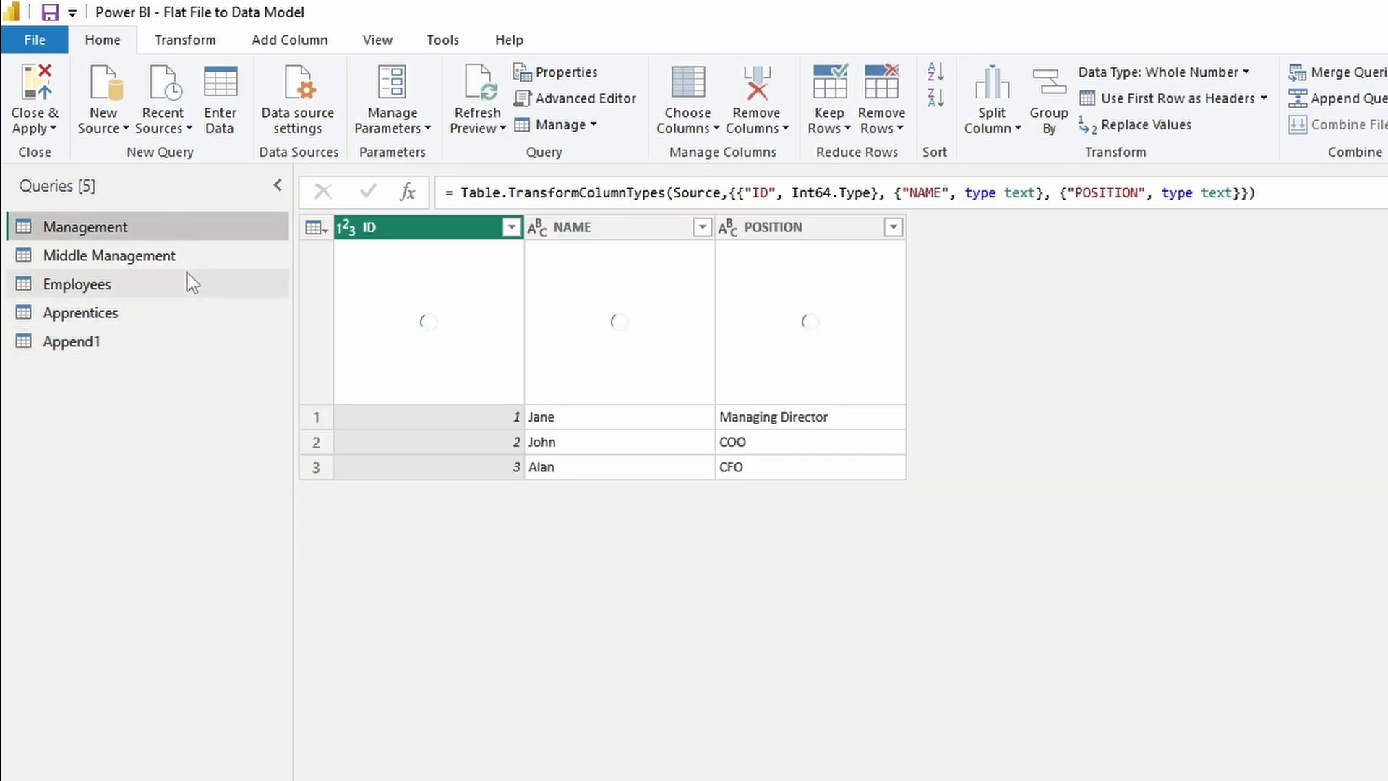
pyautogui.click(193, 267)
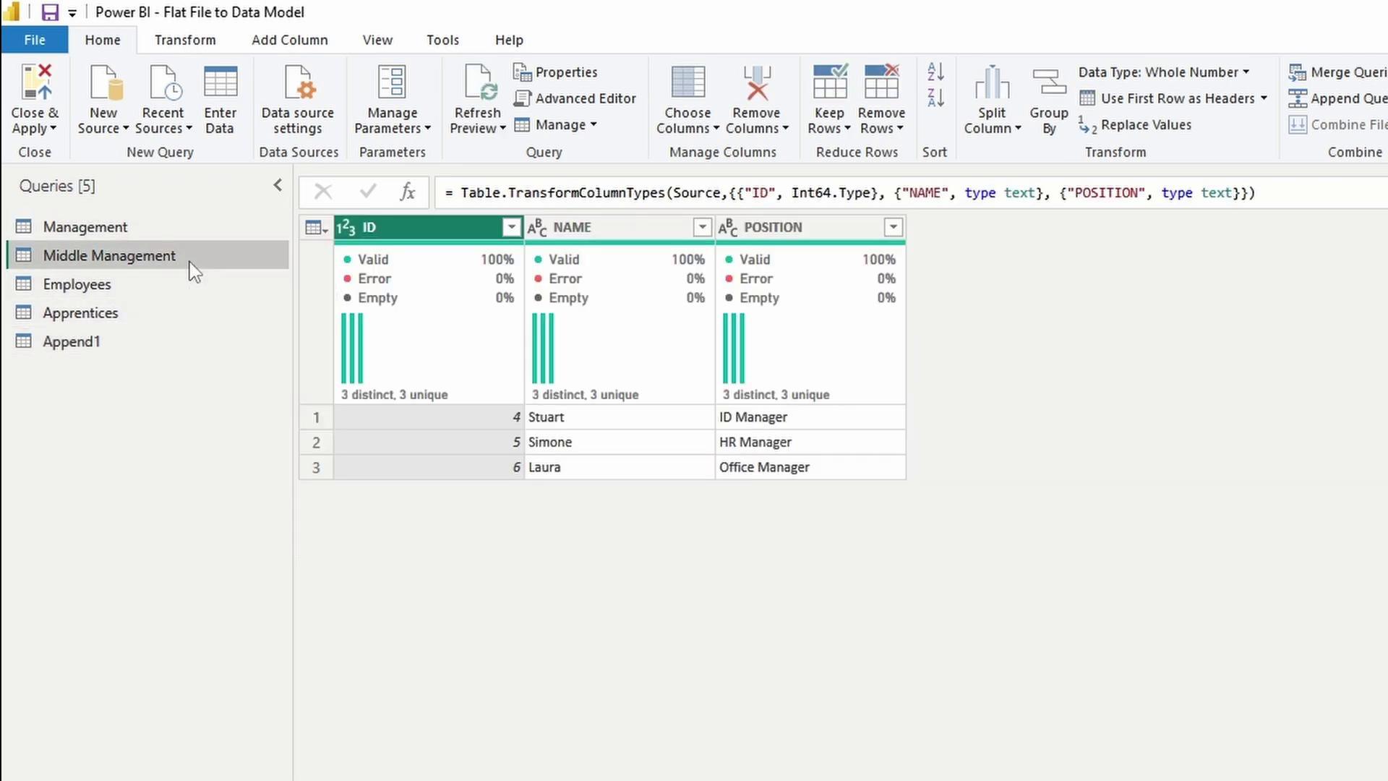
pyautogui.click(174, 228)
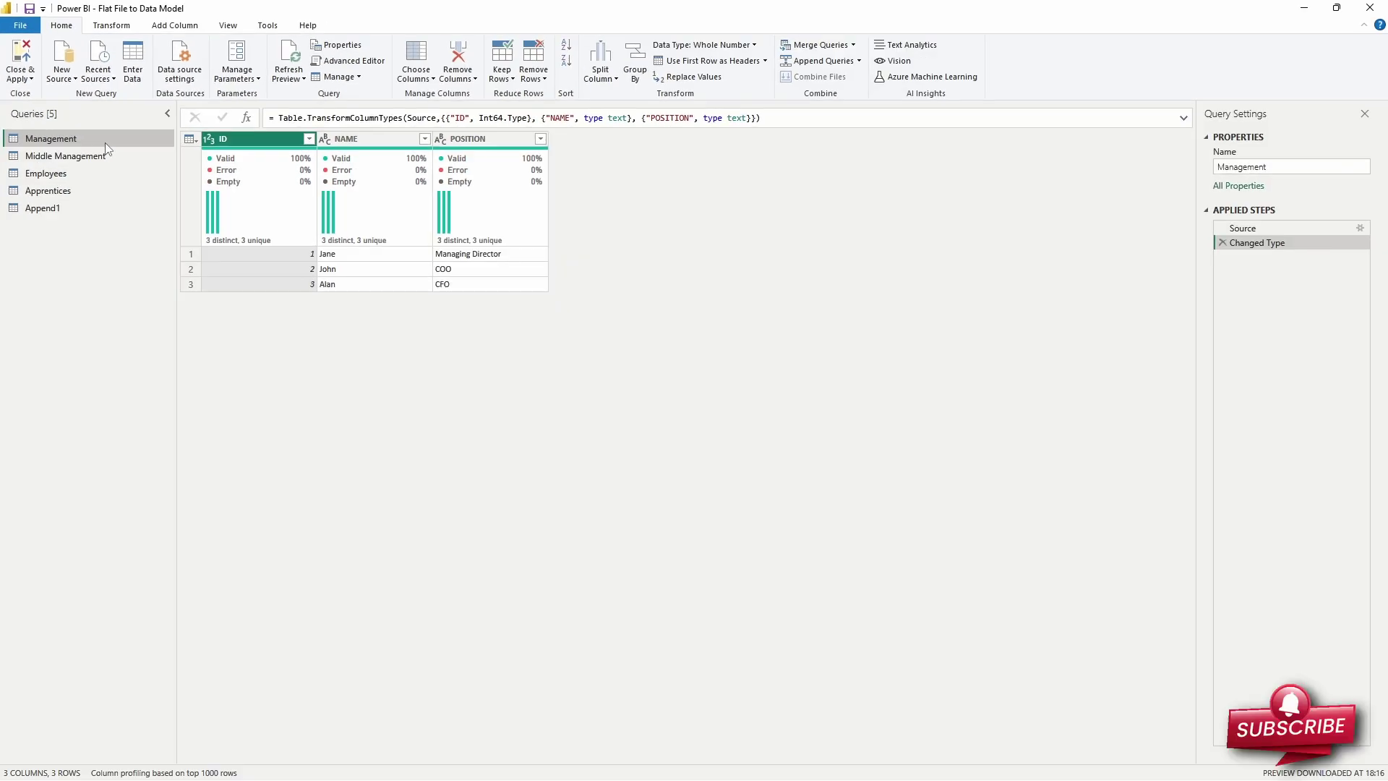
pyautogui.click(859, 63)
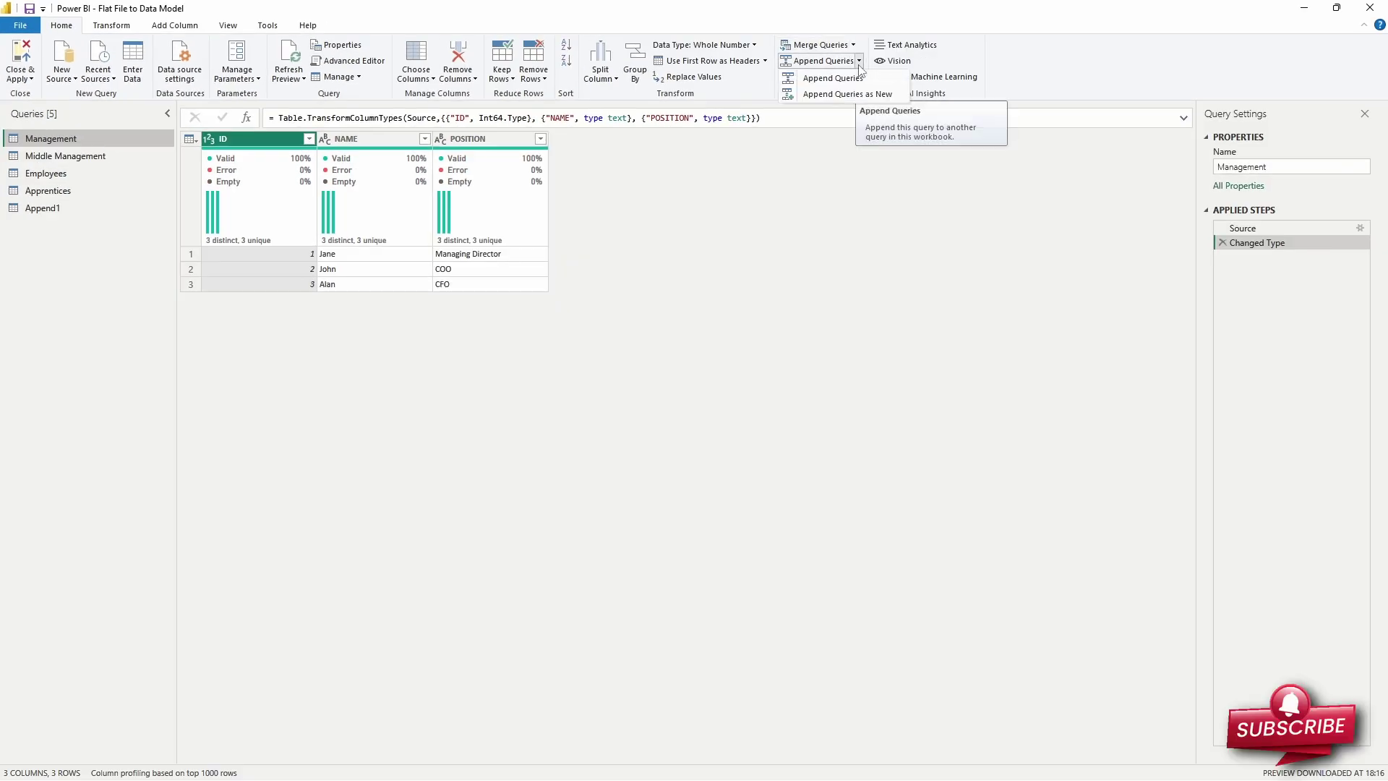
pyautogui.click(853, 105)
pyautogui.click(582, 357)
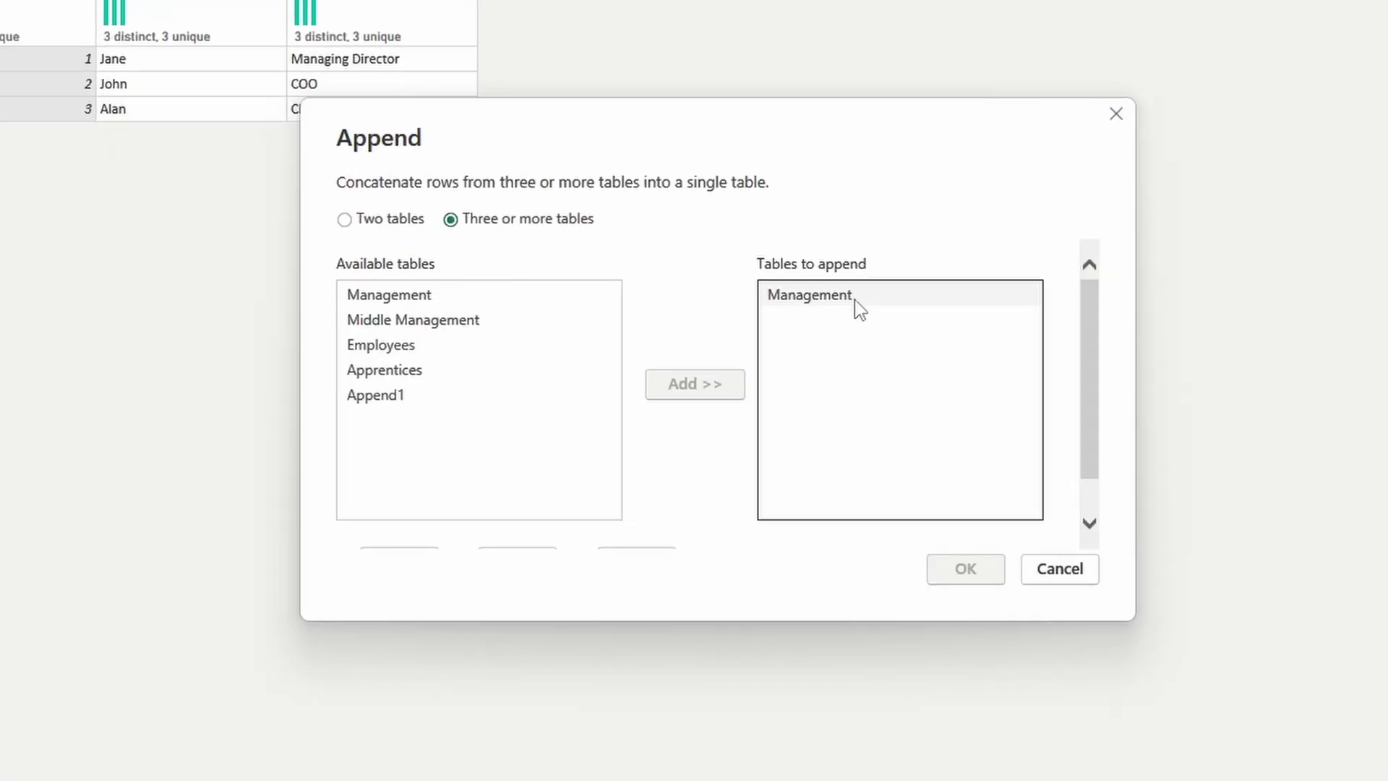
pyautogui.click(468, 325)
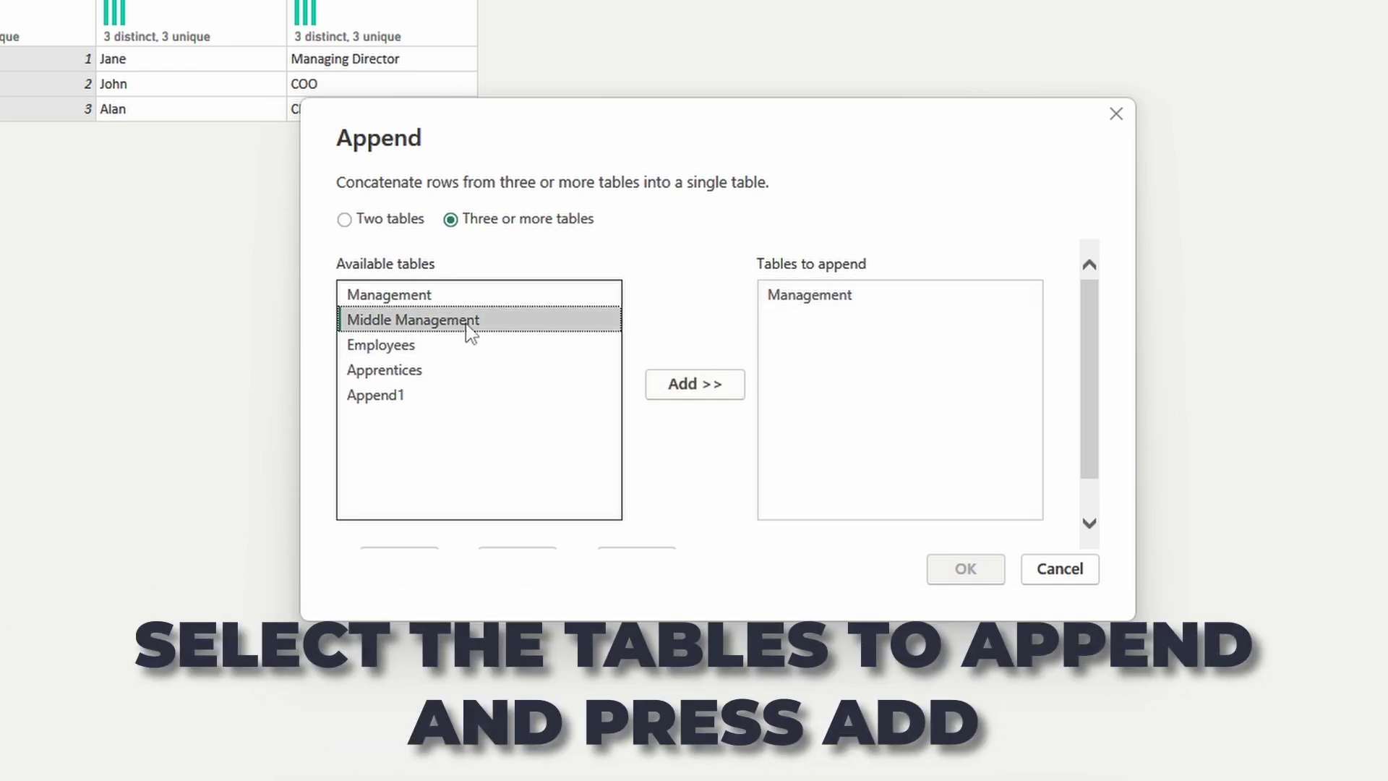
pyautogui.click(687, 390)
pyautogui.click(412, 347)
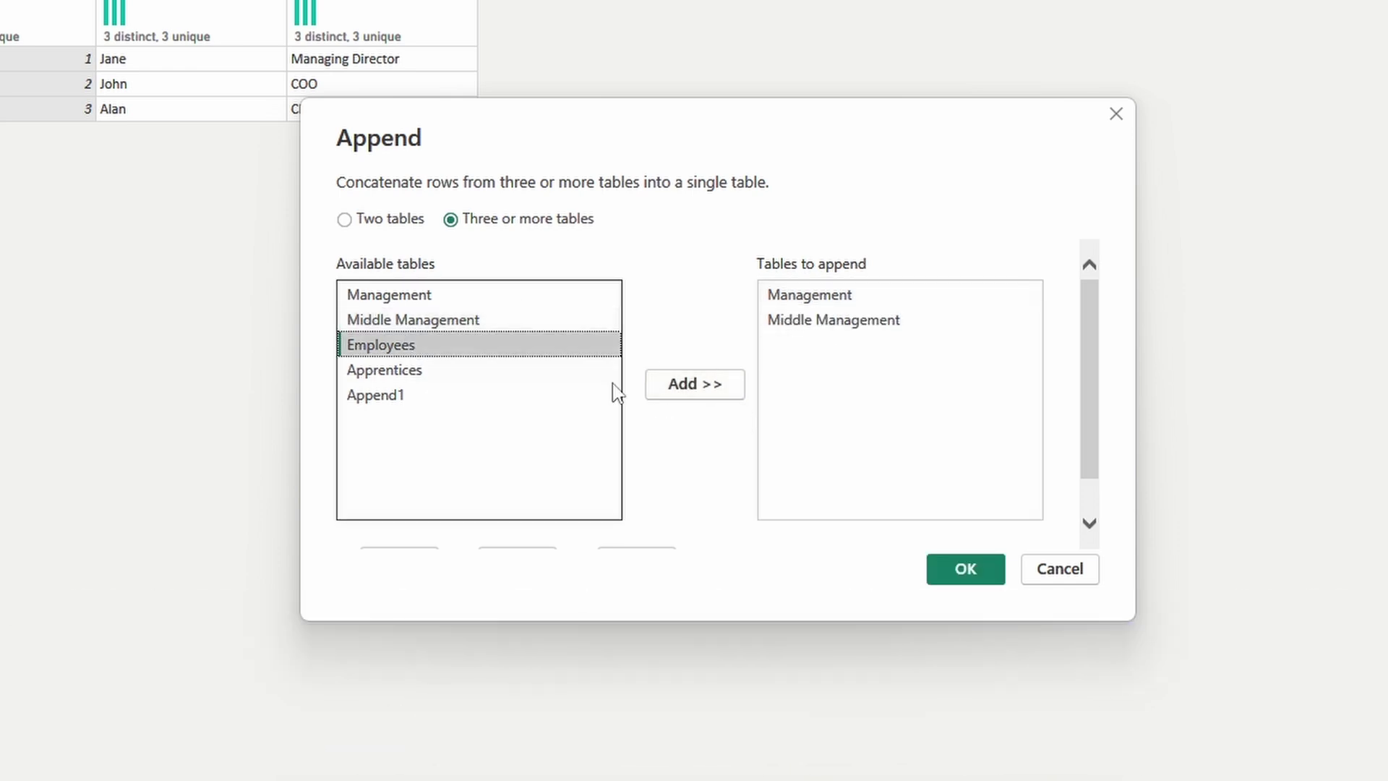
pyautogui.click(694, 390)
pyautogui.press('Return')
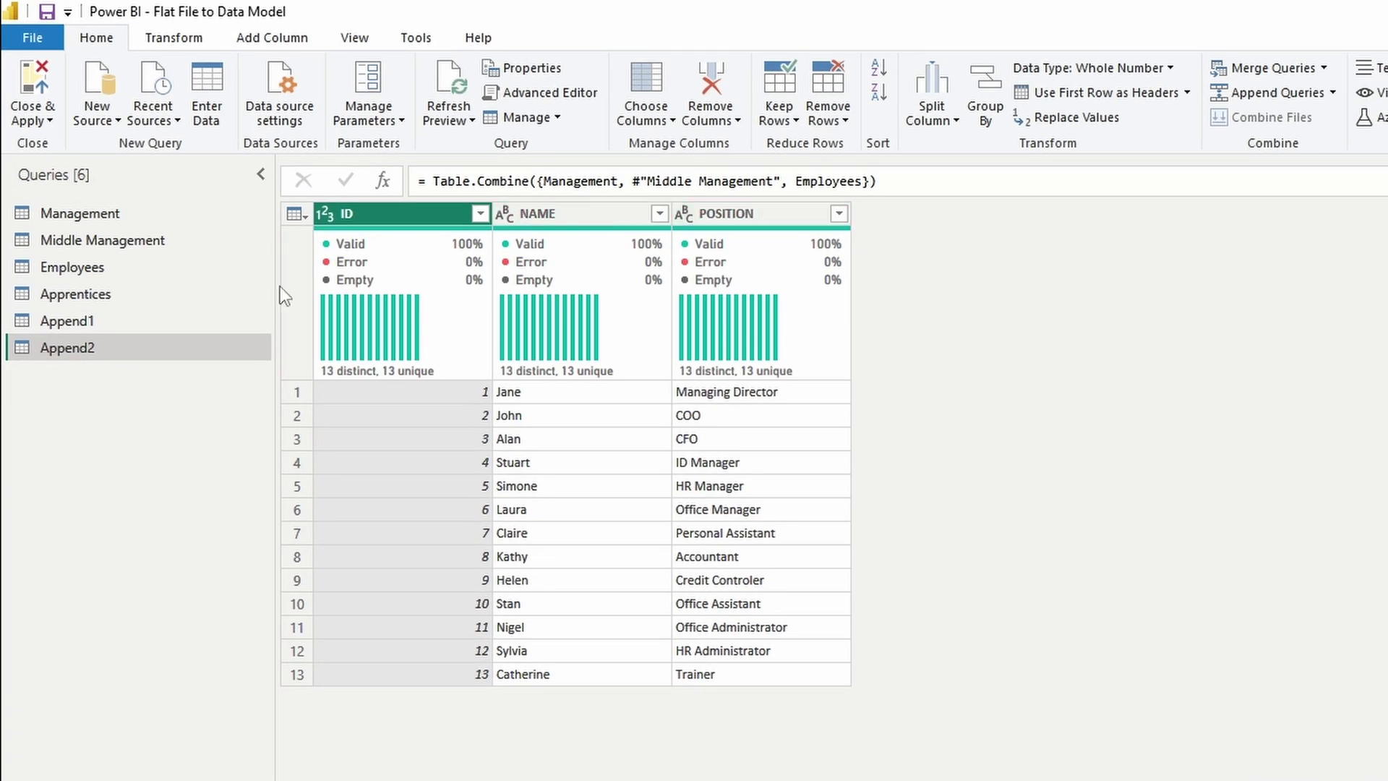
# Append the Apprentices table to Append2 as a new query.
pyautogui.click(149, 298)
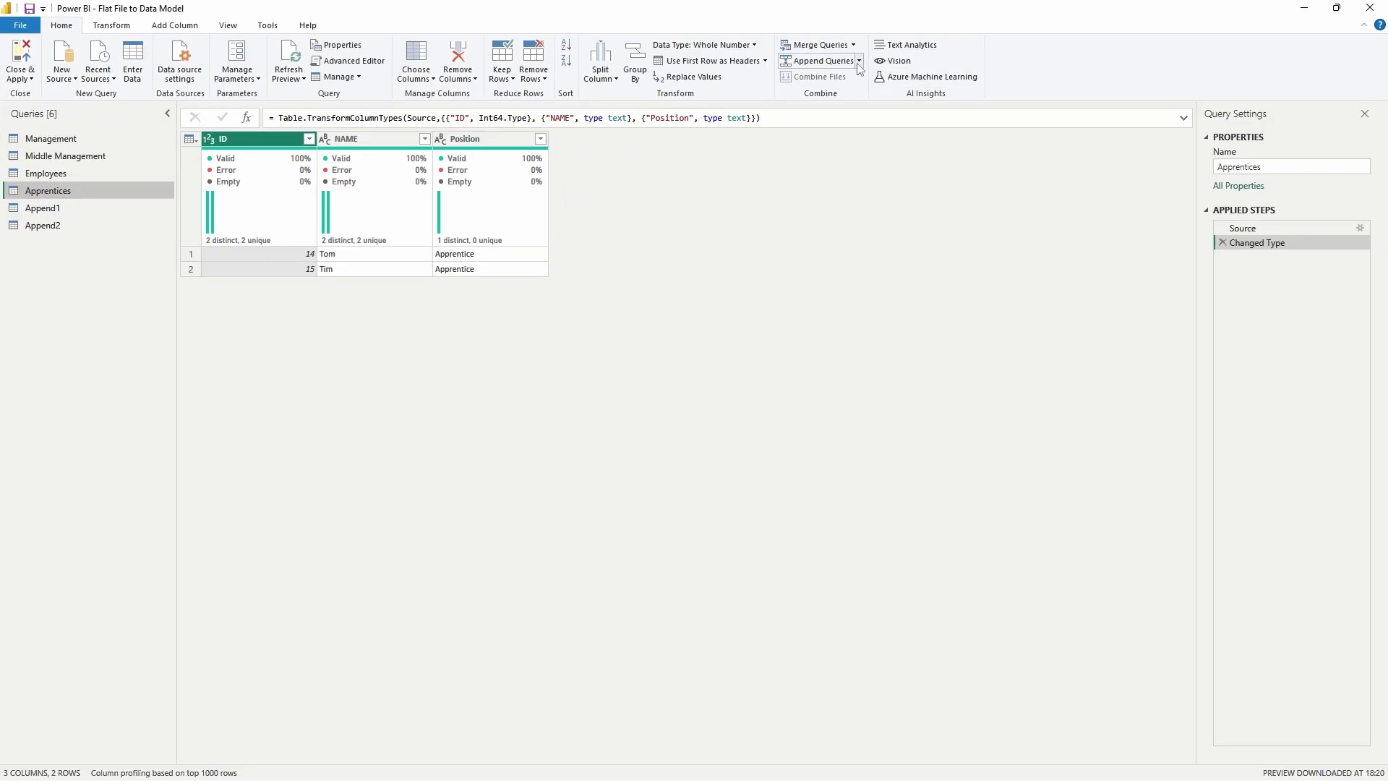
pyautogui.click(141, 230)
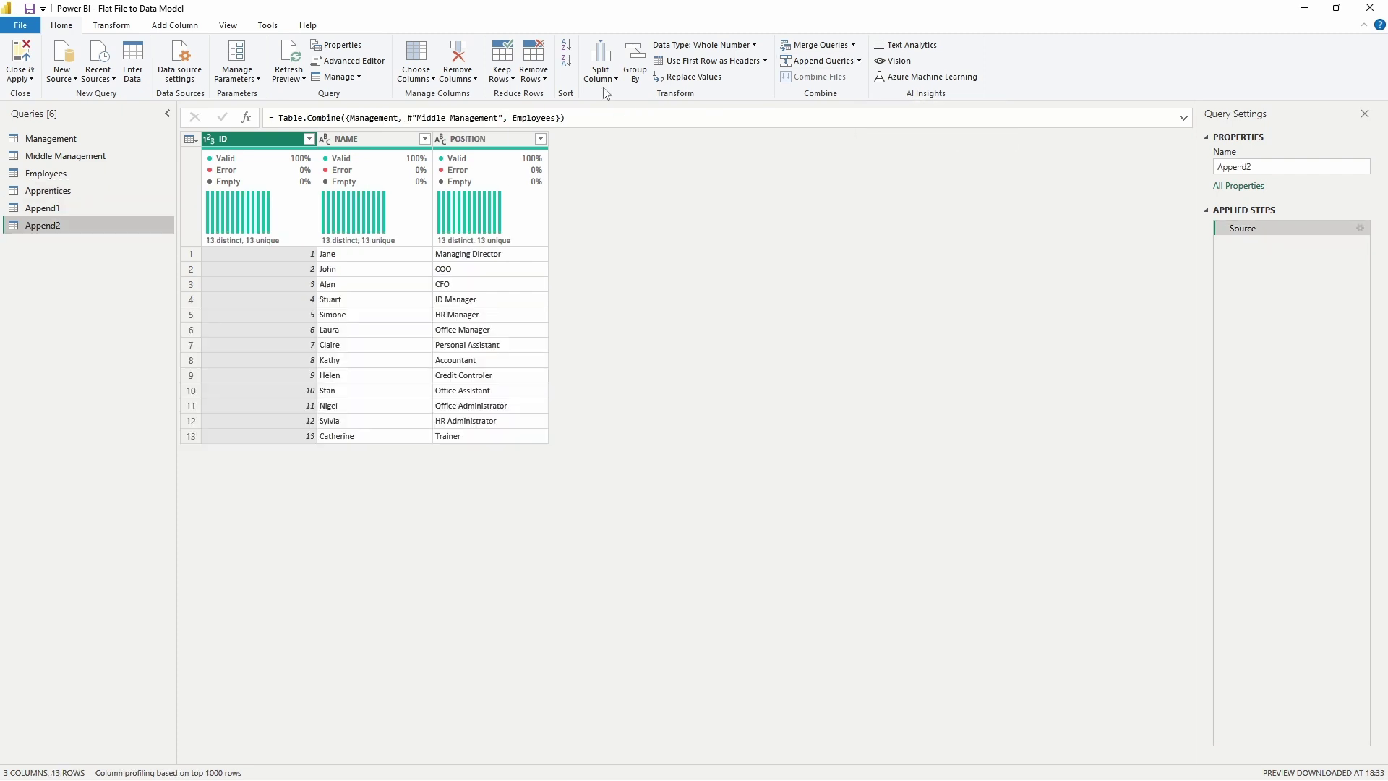
pyautogui.click(859, 61)
pyautogui.click(871, 100)
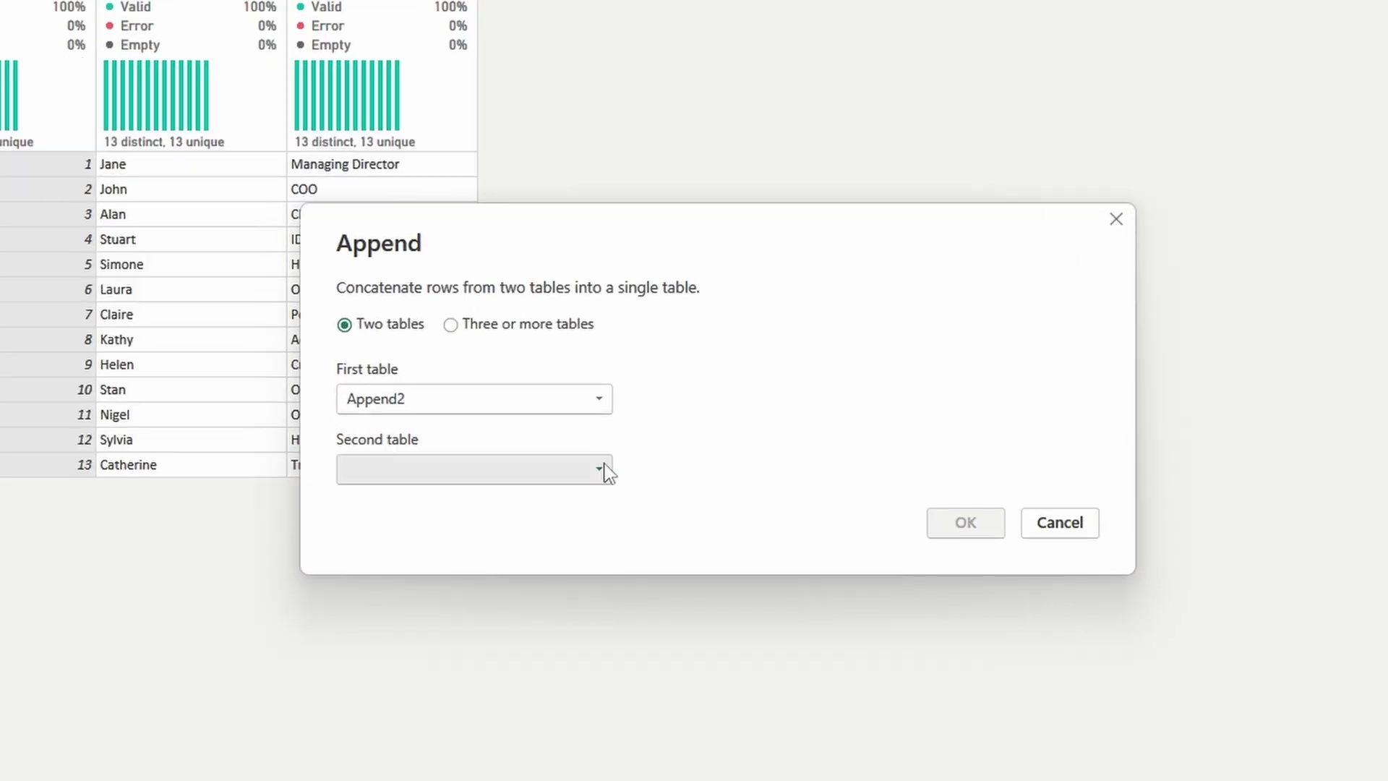
pyautogui.click(623, 443)
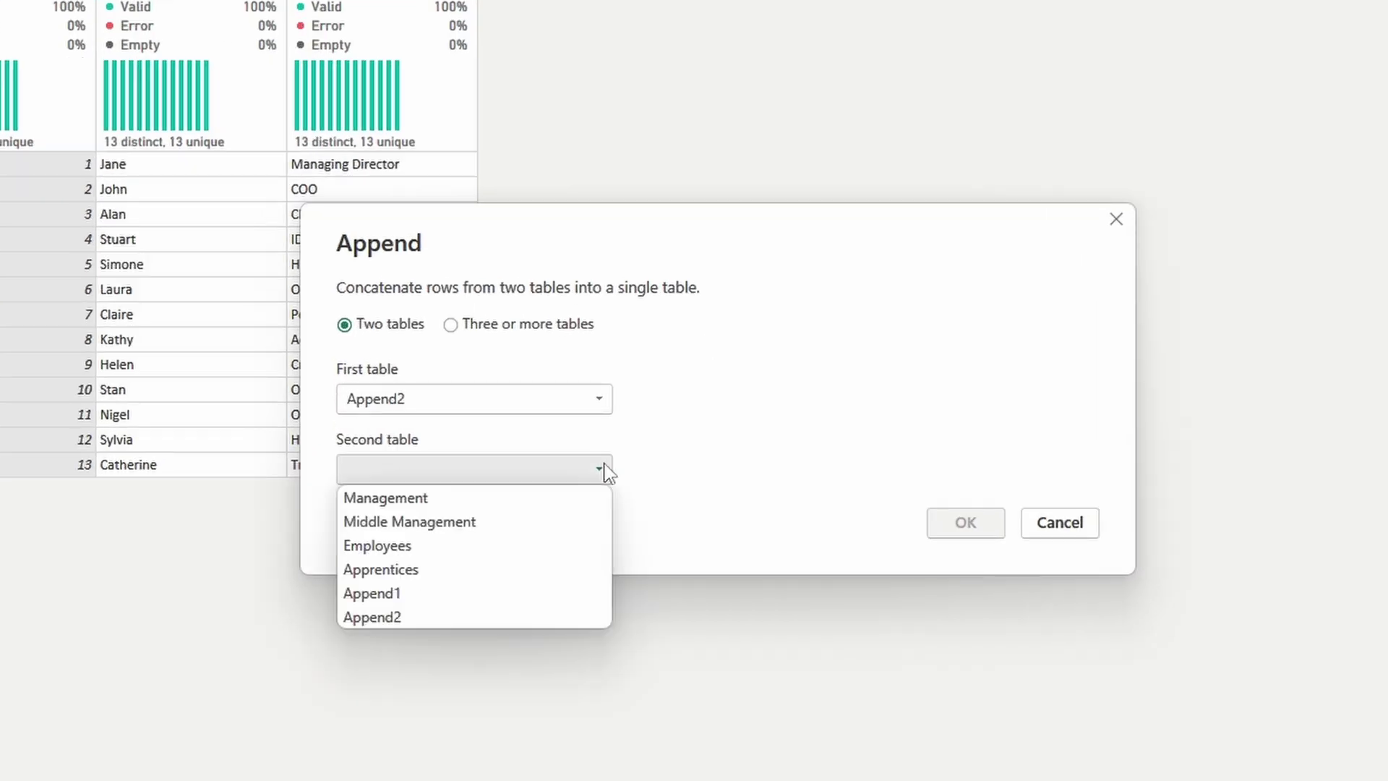
pyautogui.click(491, 569)
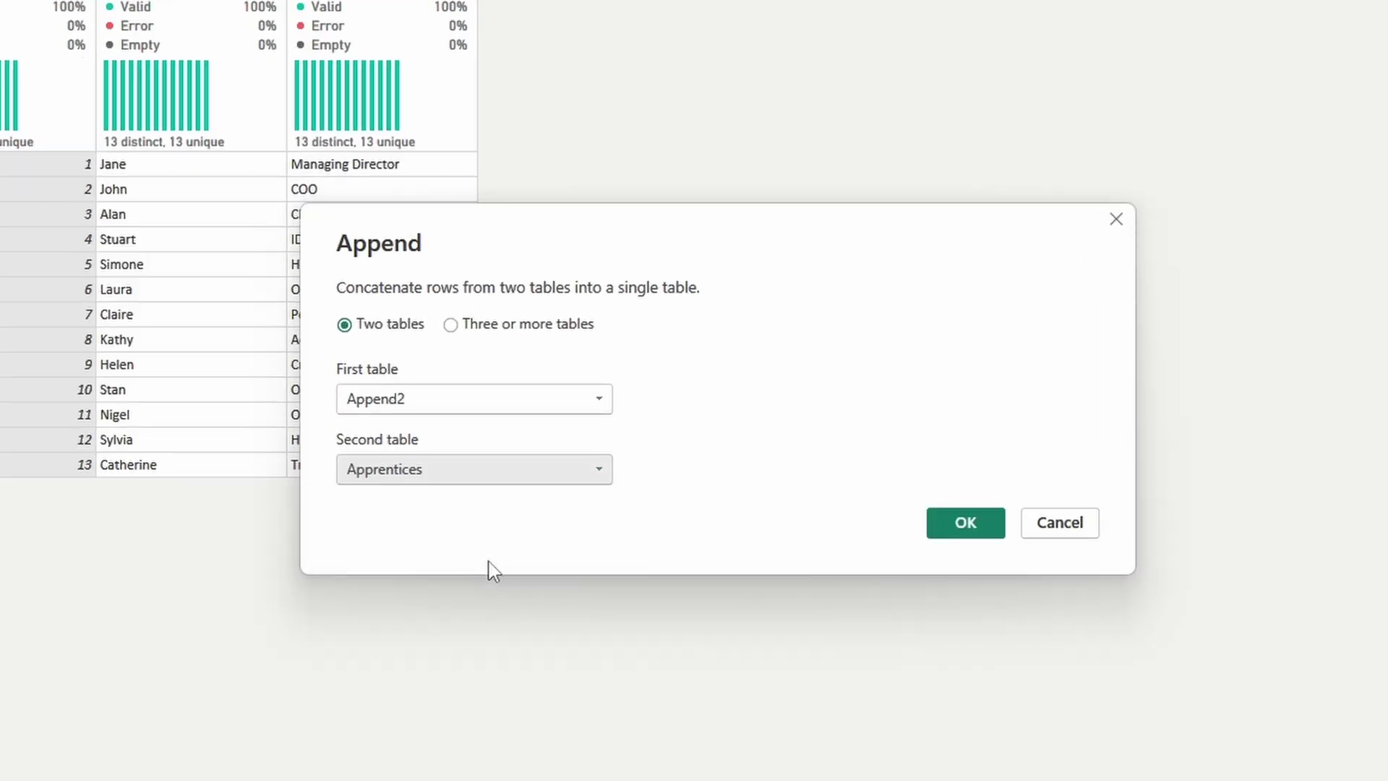
pyautogui.click(979, 530)
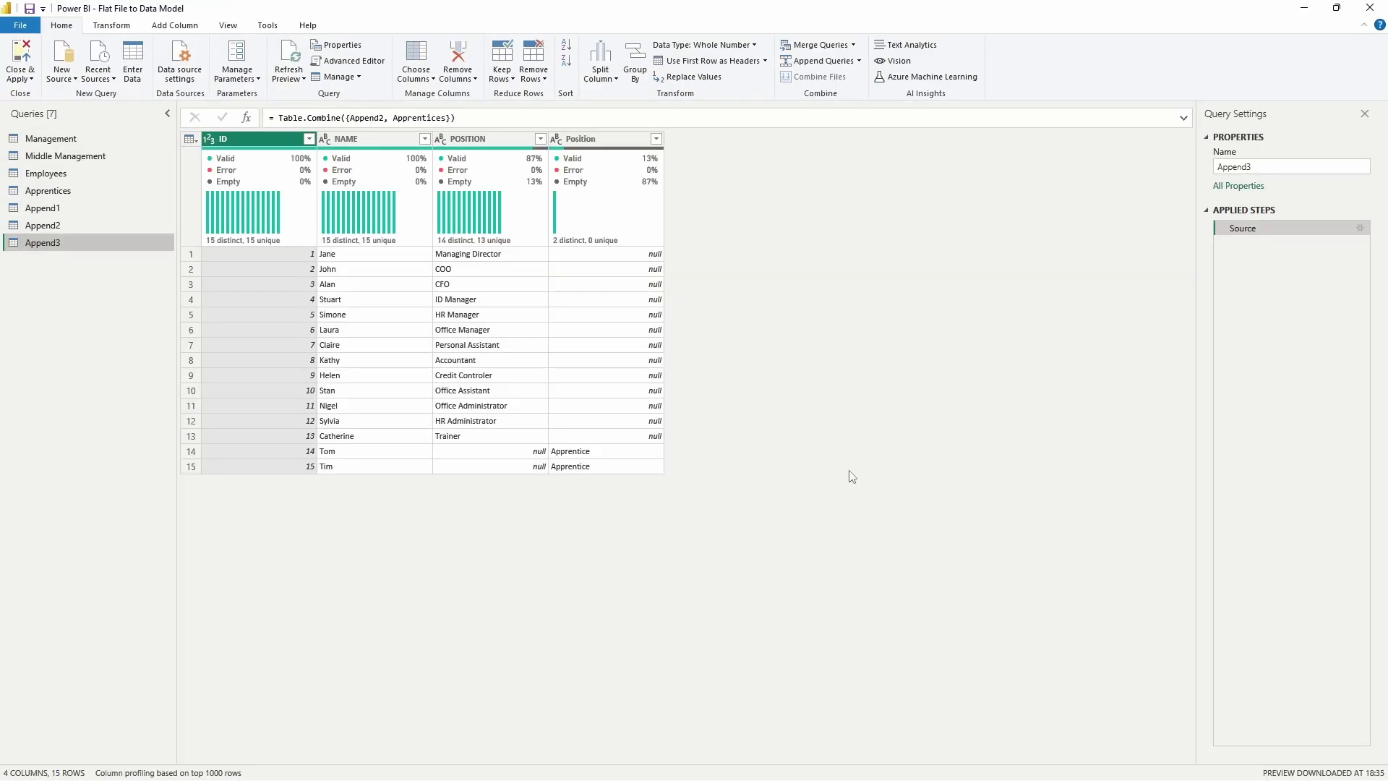
# Compare the spelling of the position column's header across the Append3, Append2, Apprentices, Management, Middle Management and Employees queries.
pyautogui.click(509, 145)
pyautogui.click(603, 144)
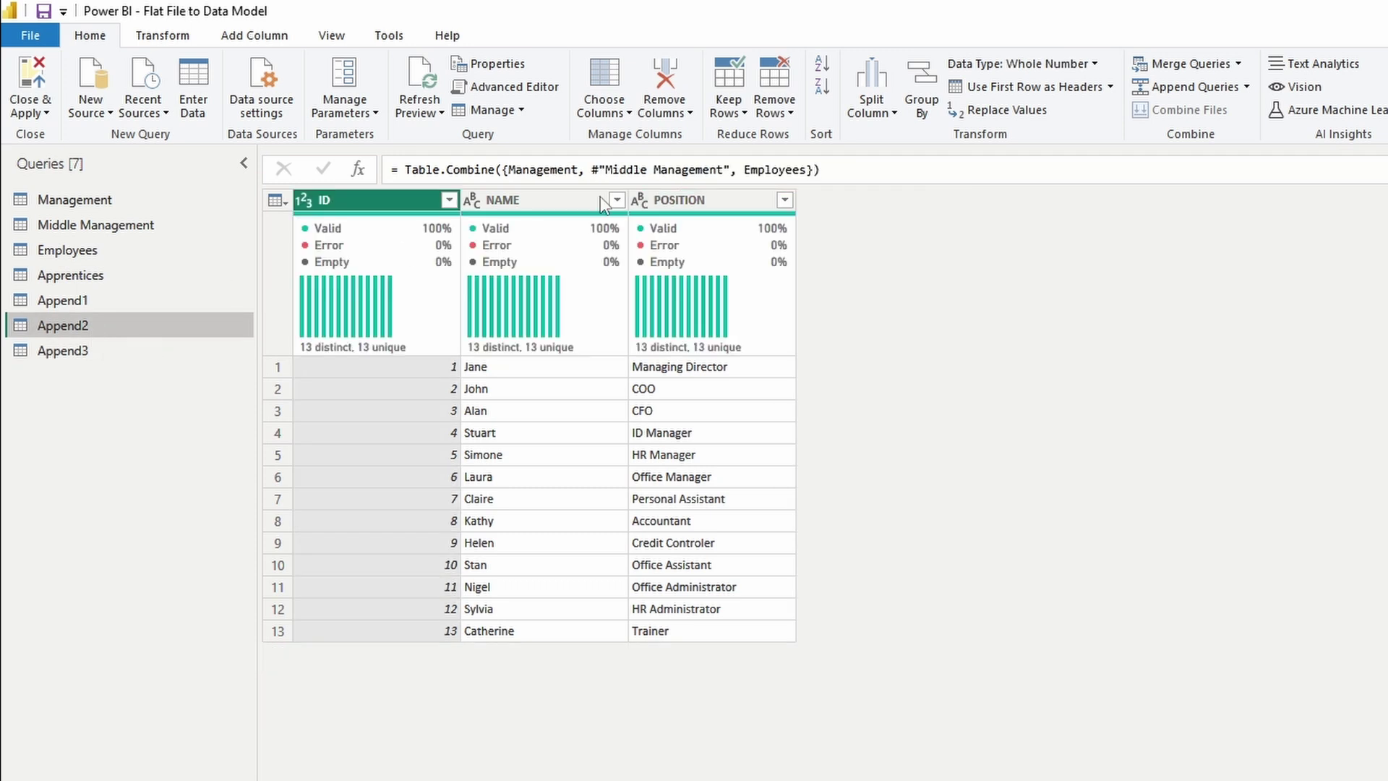
pyautogui.click(687, 206)
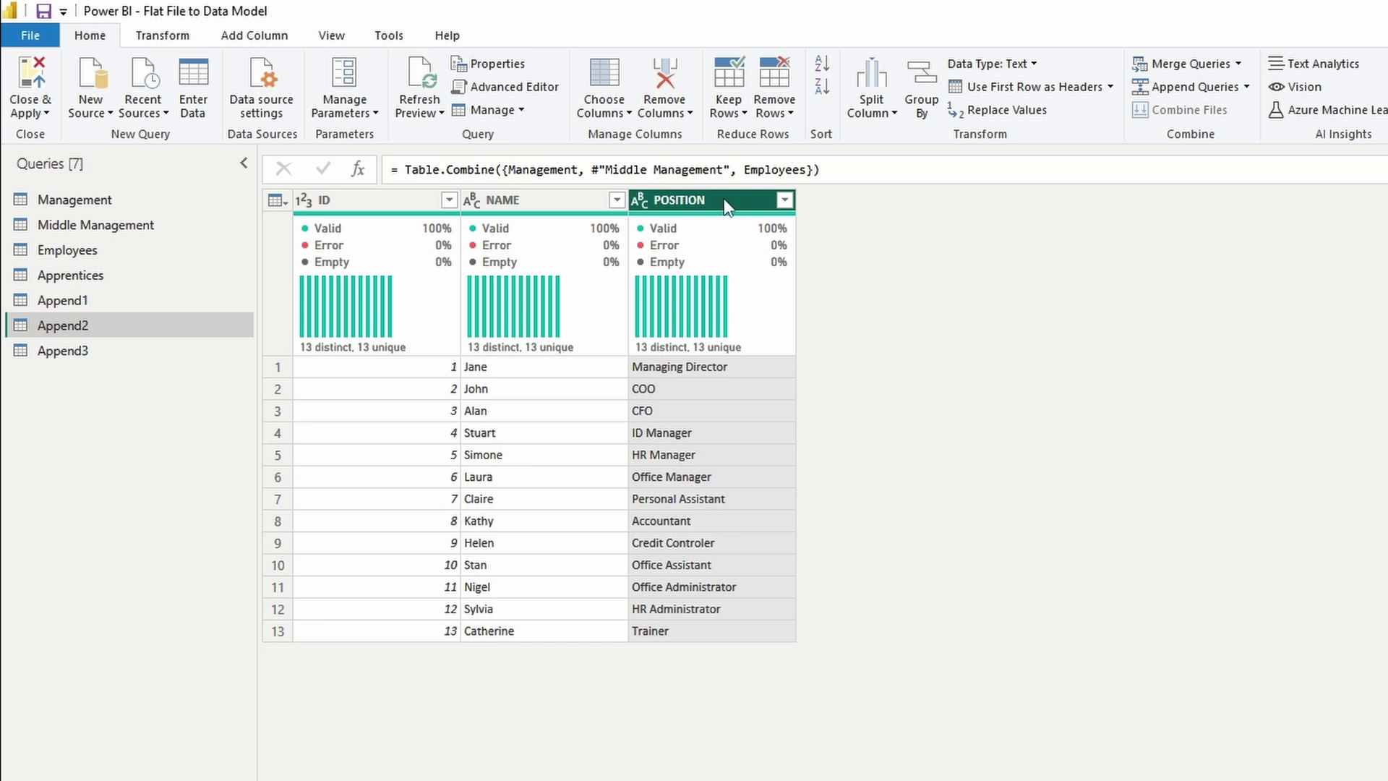
pyautogui.click(109, 277)
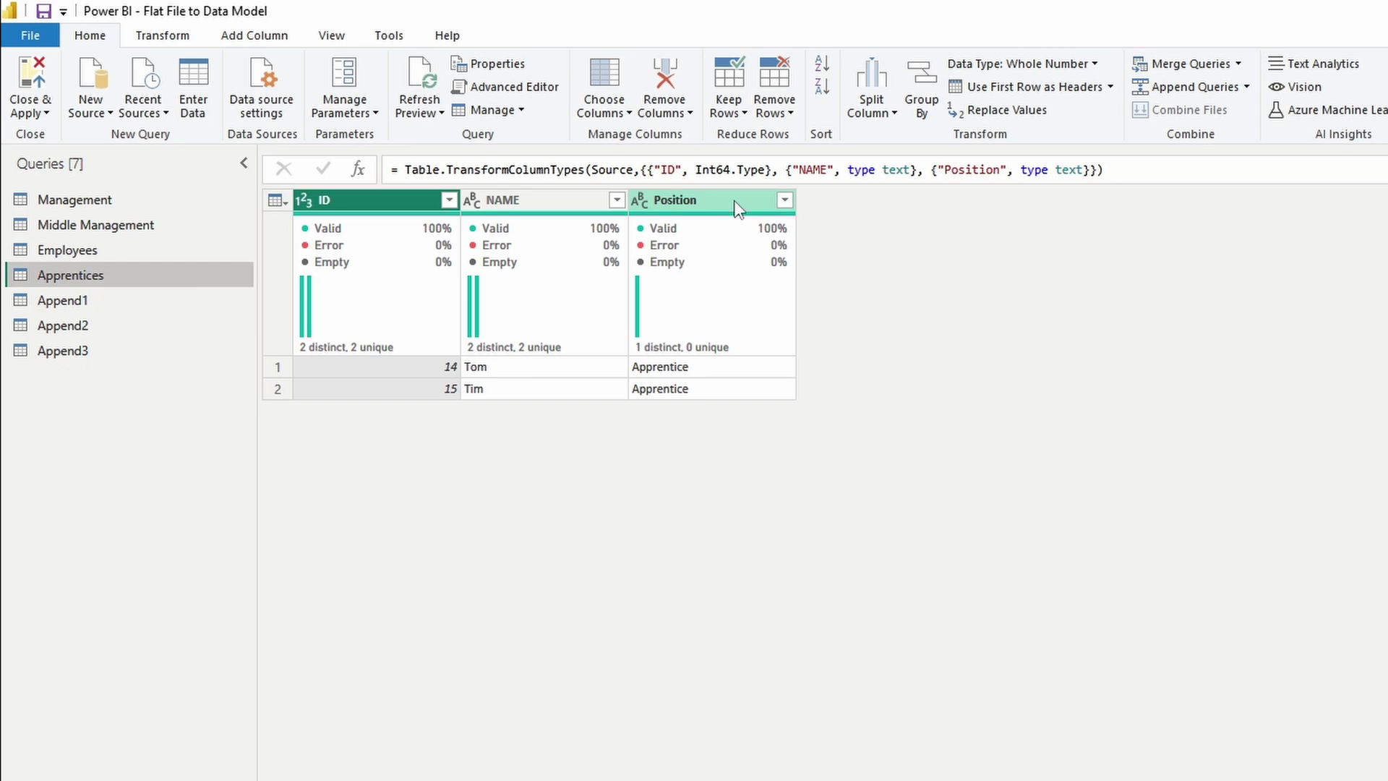
pyautogui.click(90, 349)
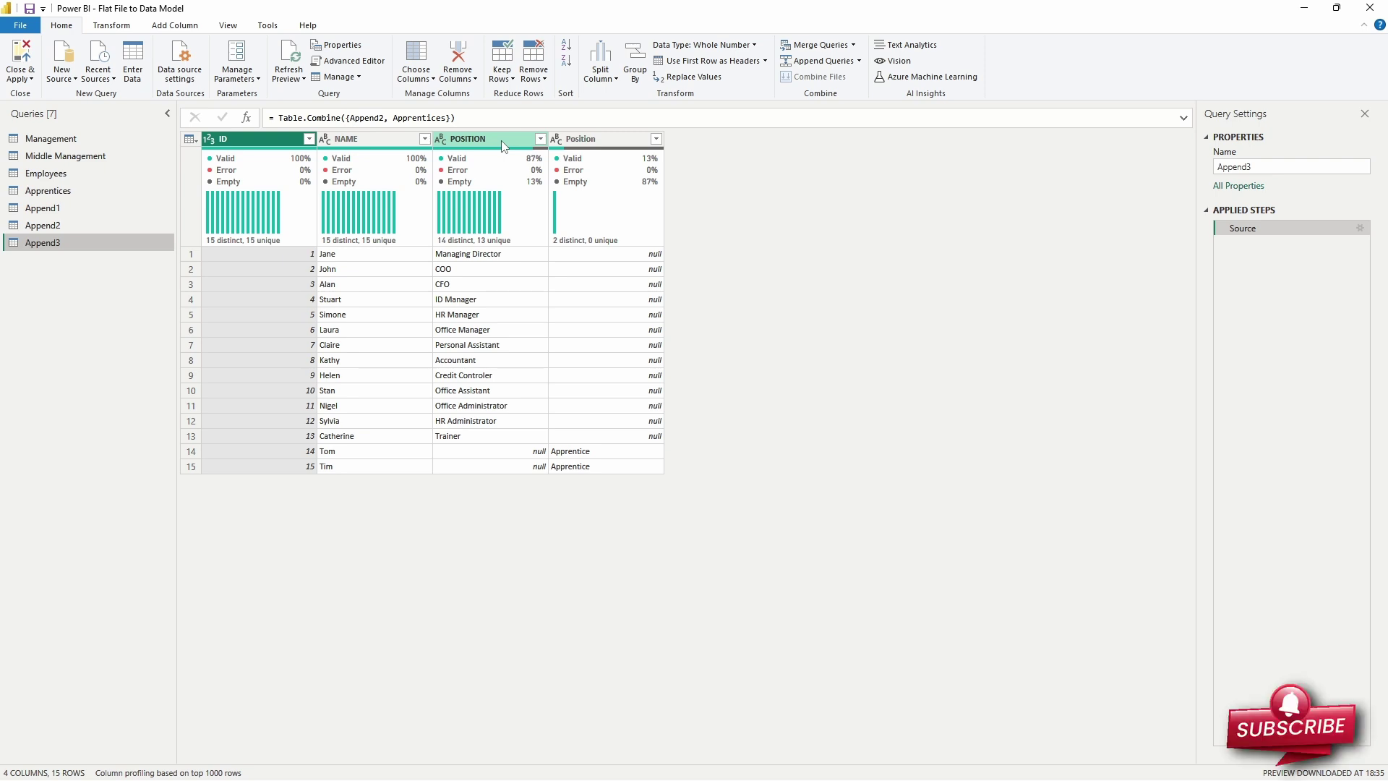
pyautogui.click(504, 145)
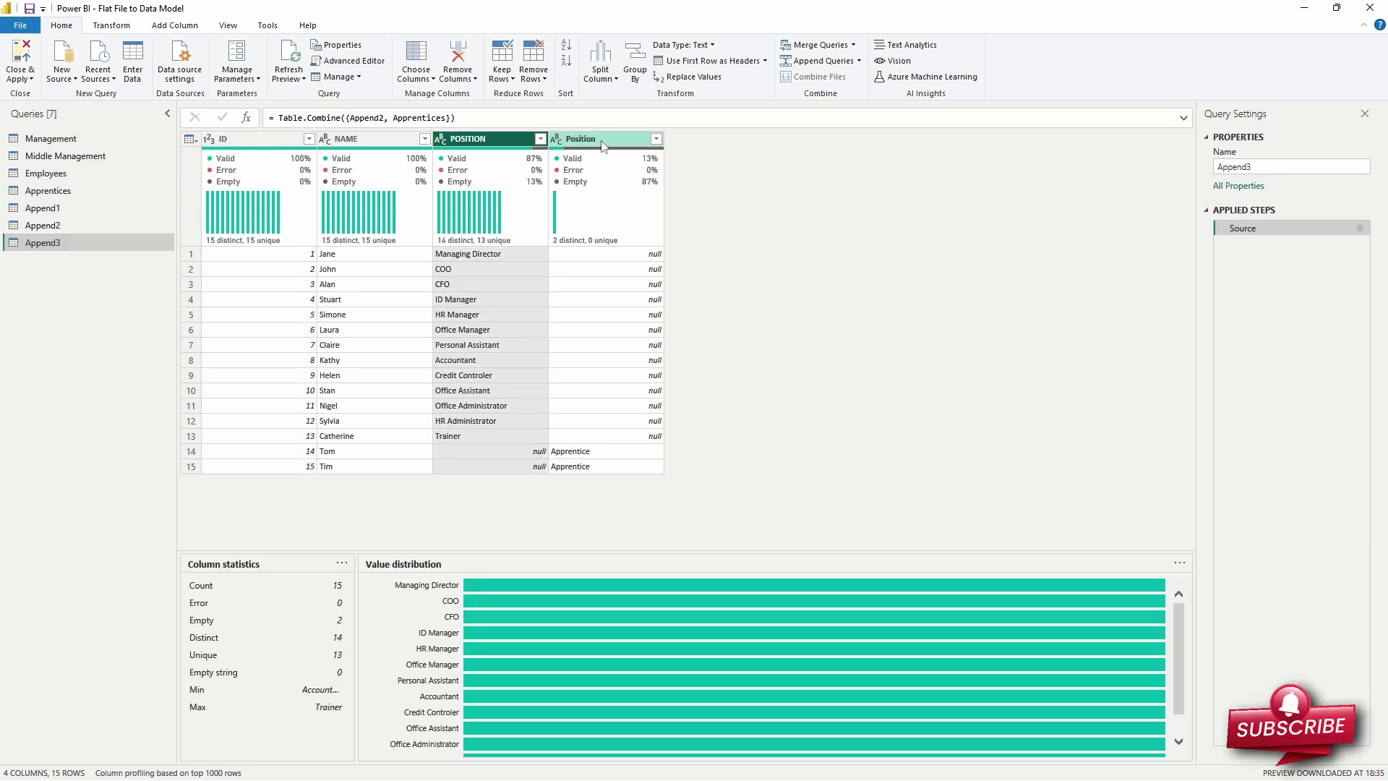
pyautogui.click(603, 145)
pyautogui.click(495, 145)
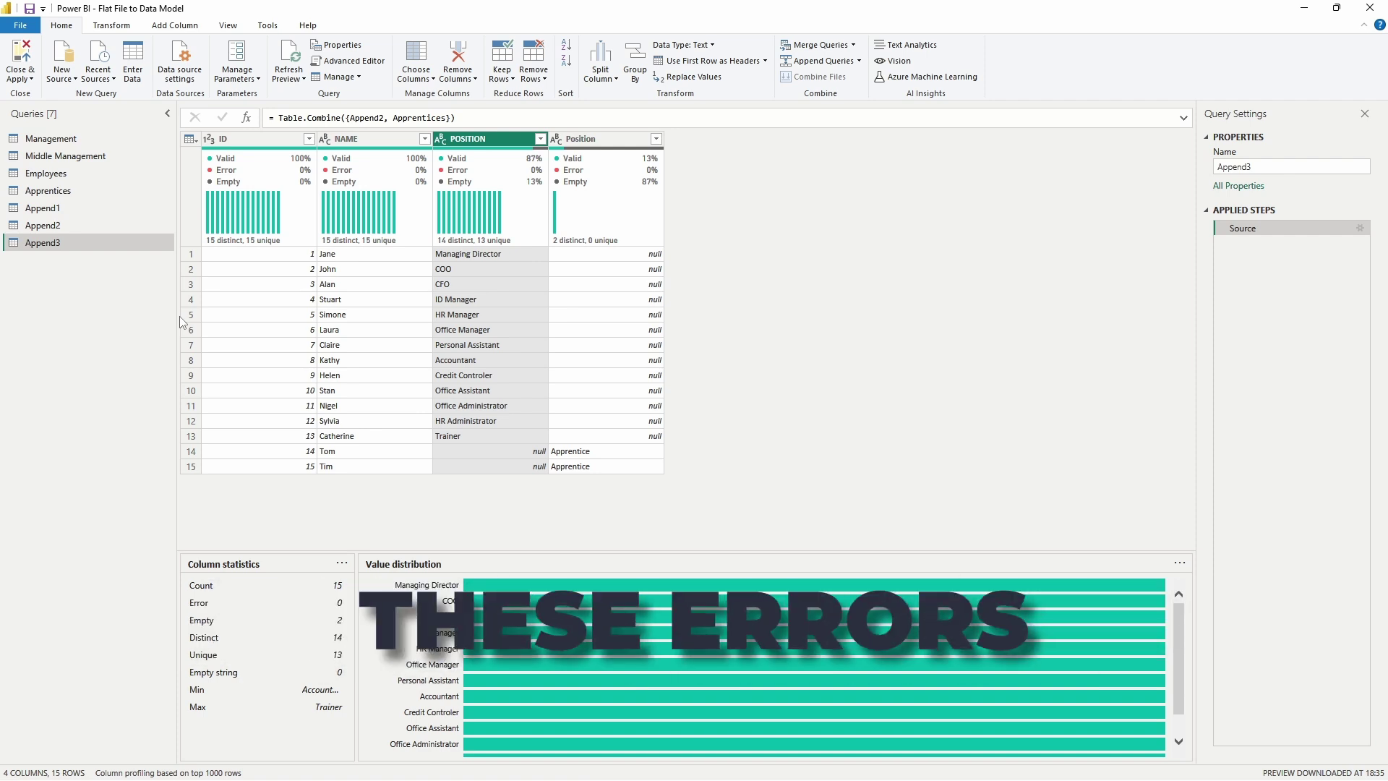
pyautogui.click(94, 138)
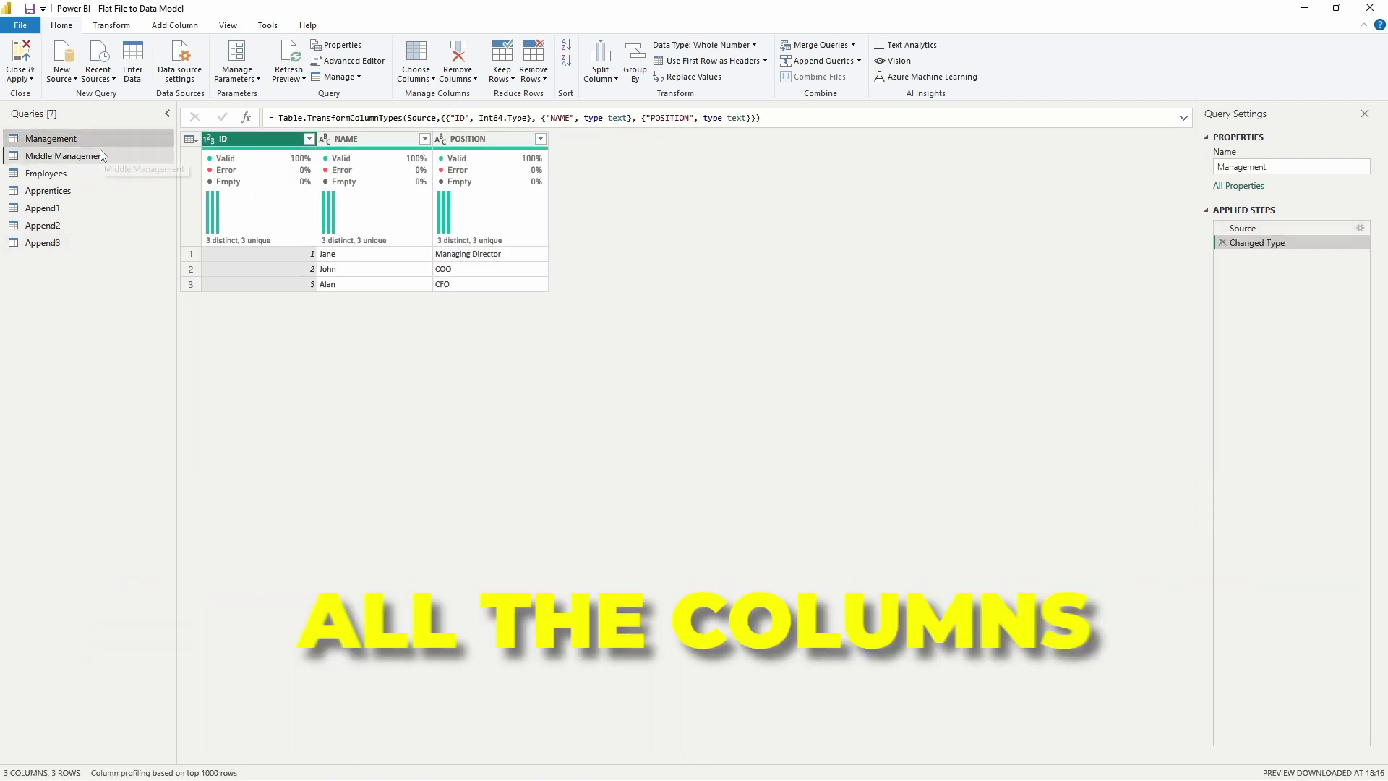
pyautogui.click(100, 151)
pyautogui.click(94, 173)
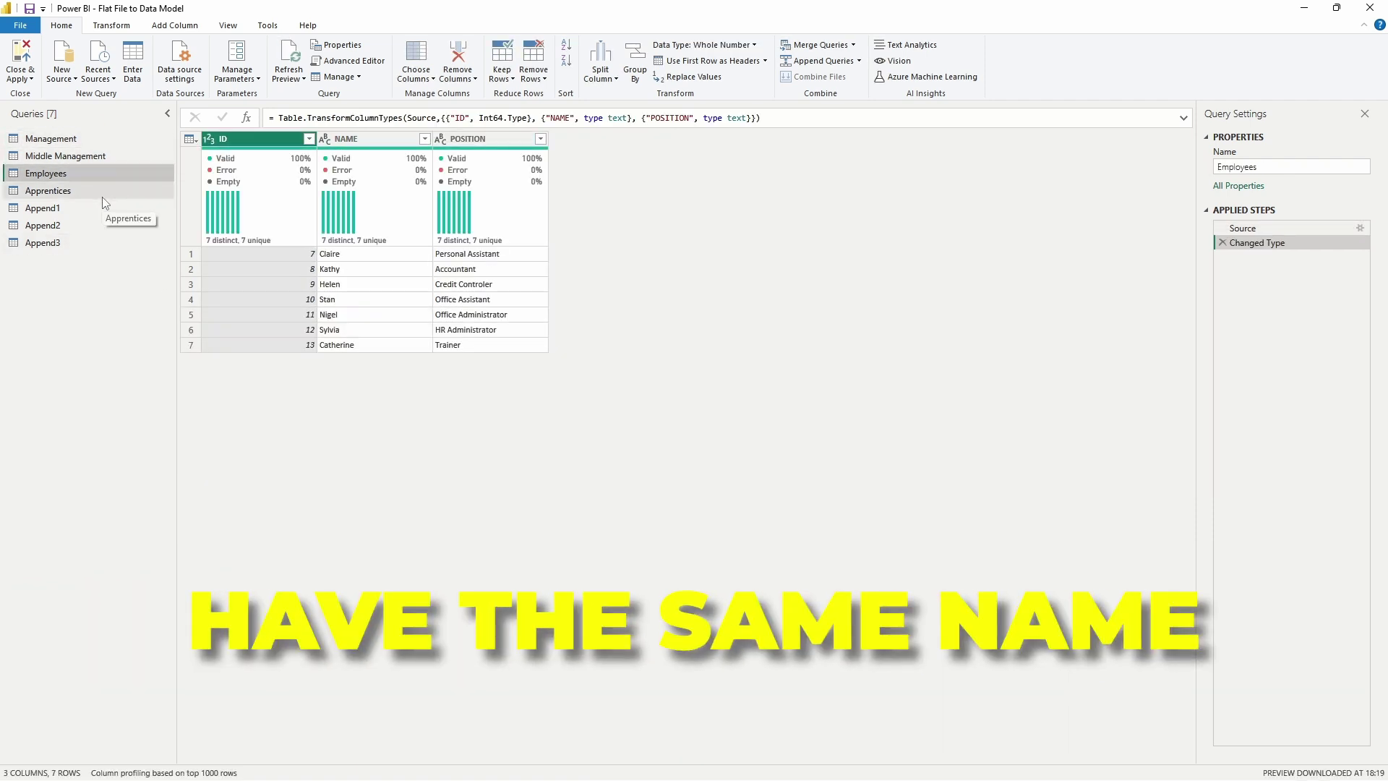